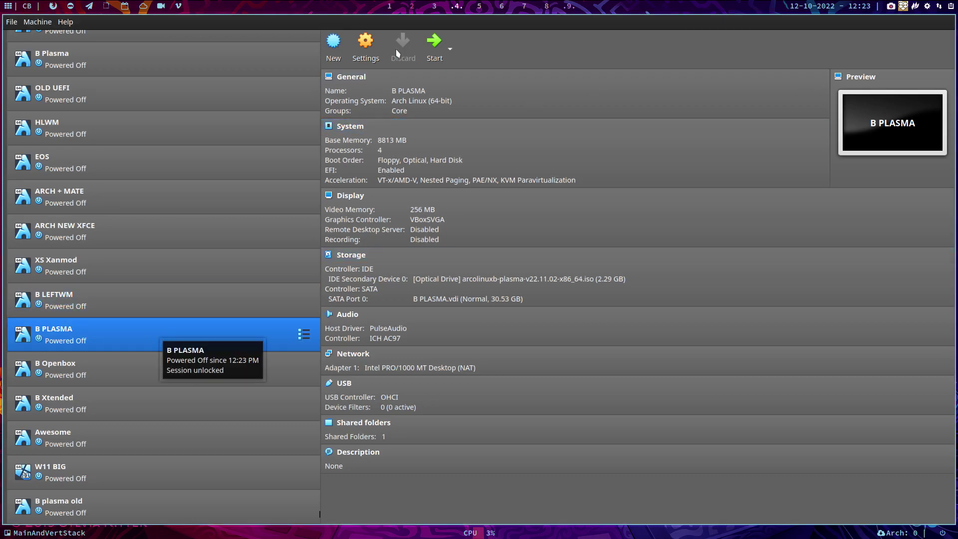
# Step: Boot the B PLASMA virtual machine into ArcoLinux through the UEFI boot manager
pyautogui.click(434, 45)
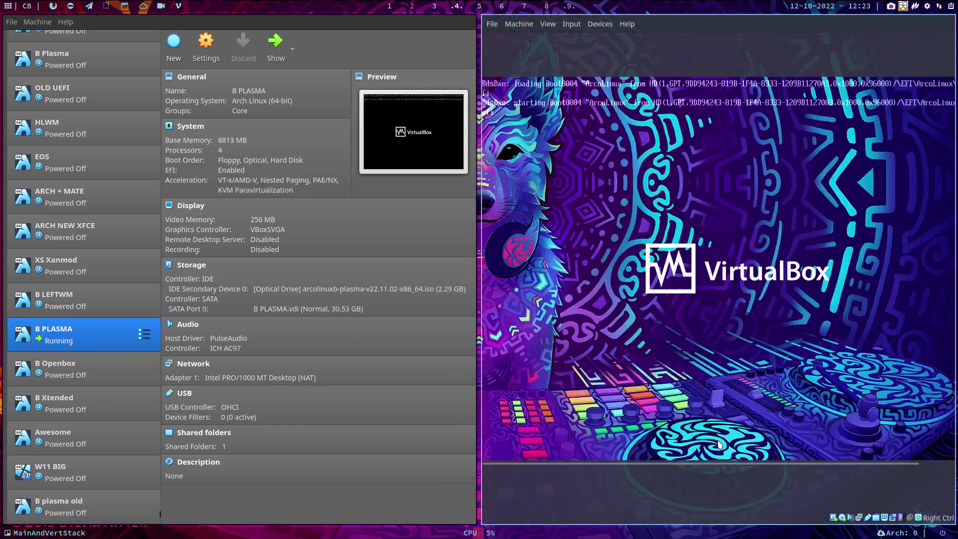
pyautogui.press('super+f')
pyautogui.press('Down')
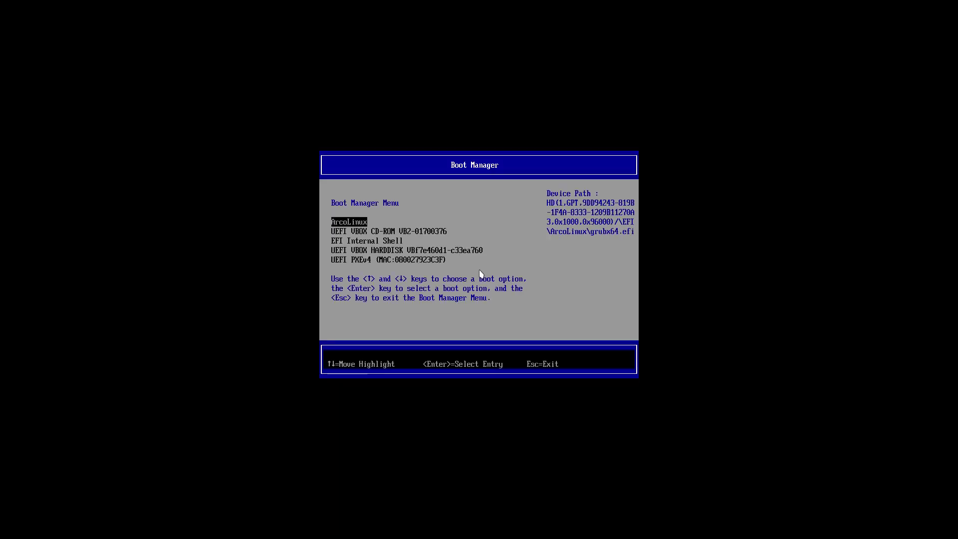
pyautogui.press('Return')
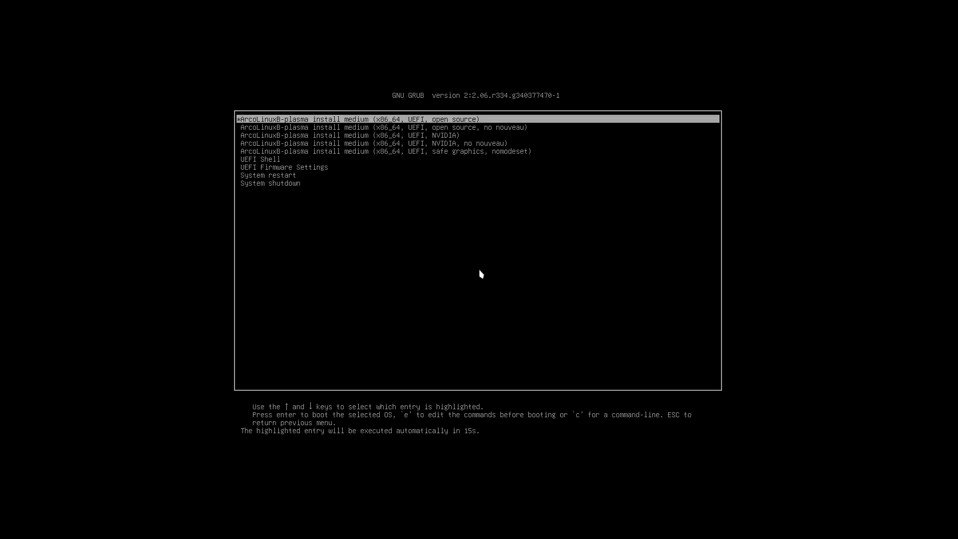
pyautogui.press('Return')
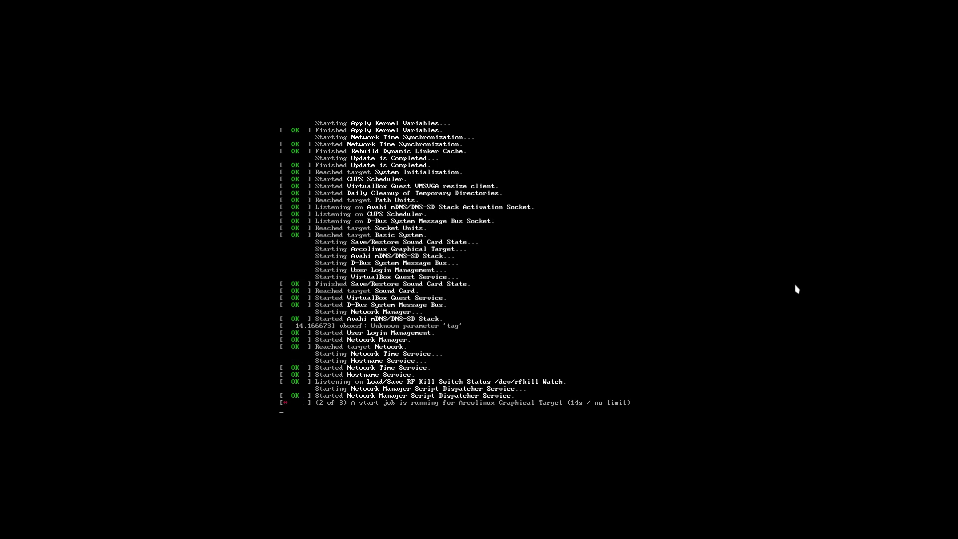
pyautogui.press('super+f')
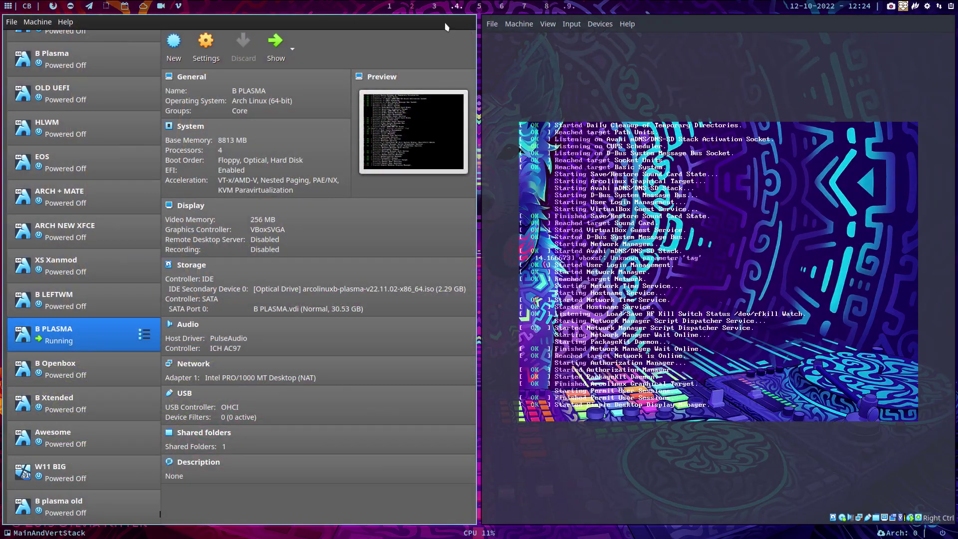
# Step: In a new Chromium window, search kde-applications-meta and open its archlinux.org page
pyautogui.click(389, 6)
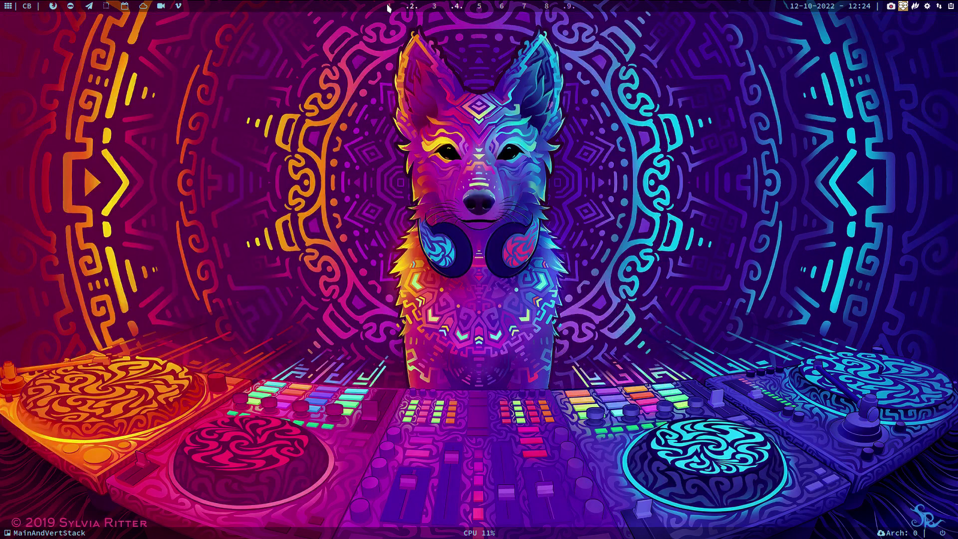
pyautogui.press('super+w')
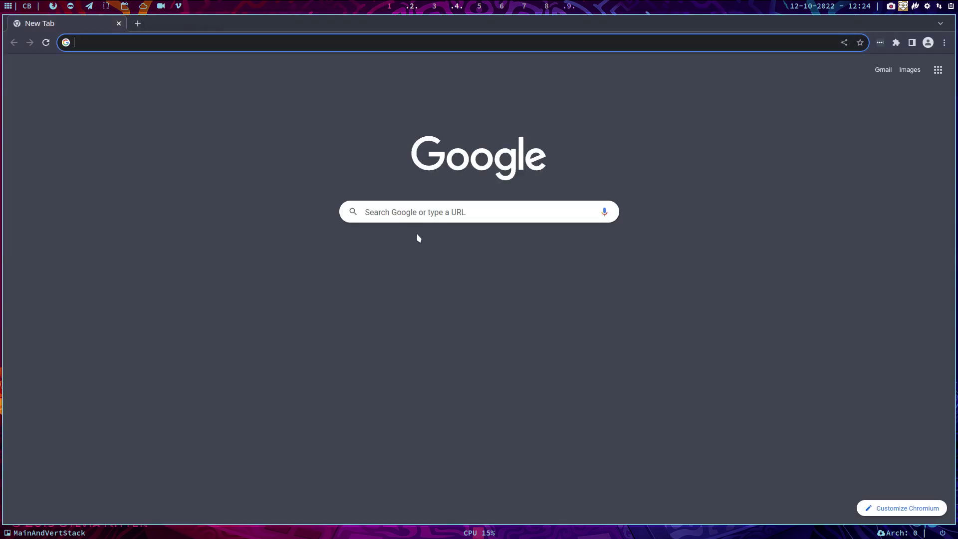
pyautogui.click(399, 215)
pyautogui.click(410, 234)
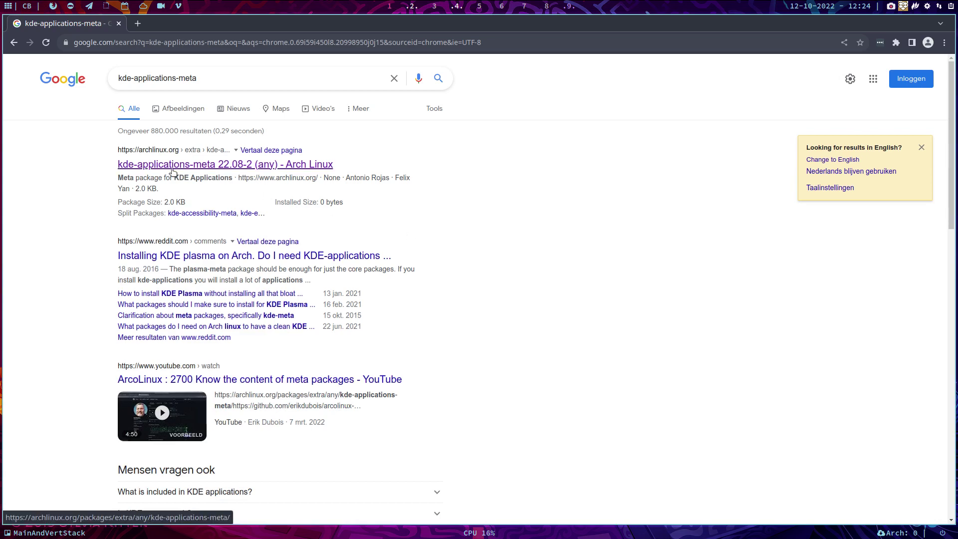
pyautogui.click(174, 166)
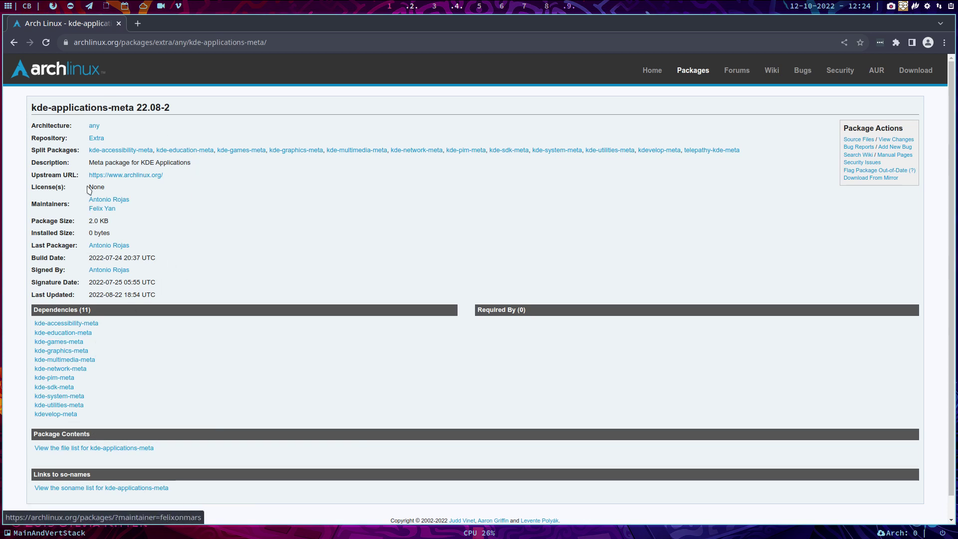
# Step: Select the kde-applications-meta name, open kde-games-meta, and expand all 40 dependencies
pyautogui.moveTo(135, 108); pyautogui.dragTo(31, 109)
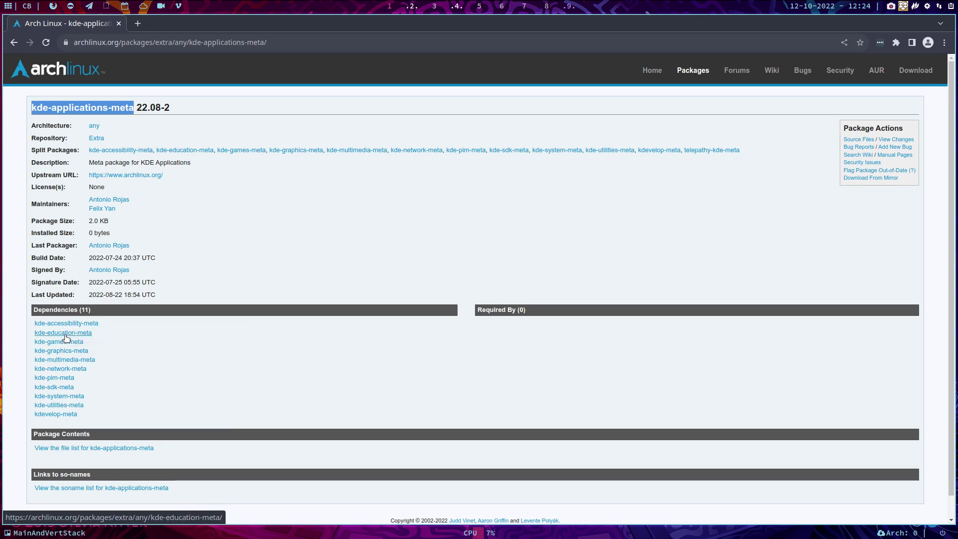
pyautogui.click(65, 341)
pyautogui.scroll(-4, 89, 362)
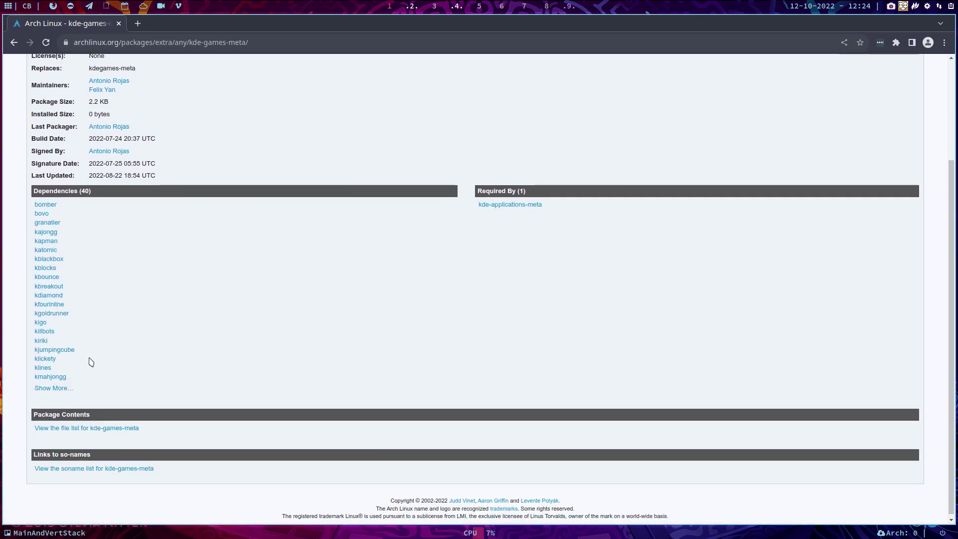
pyautogui.click(51, 389)
pyautogui.scroll(-3, 163, 374)
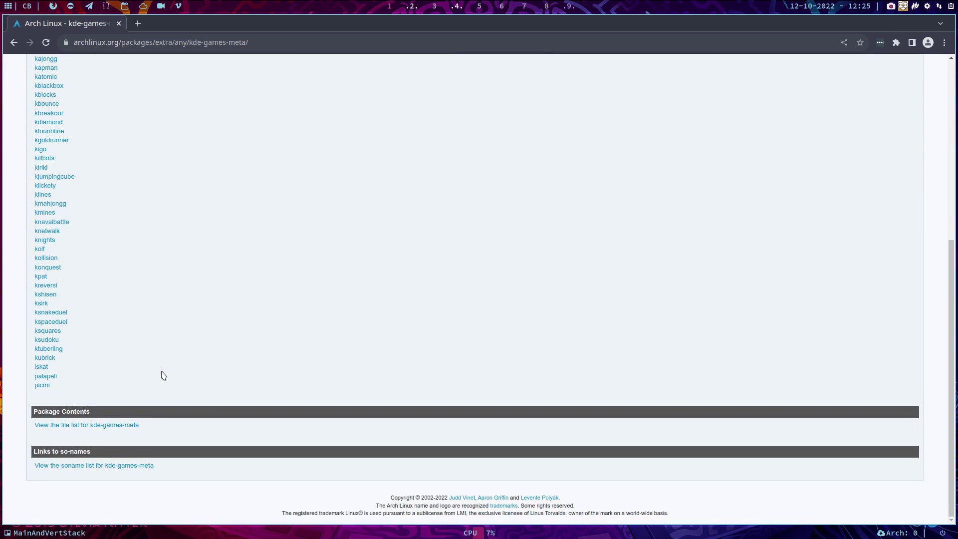
pyautogui.scroll(2, 163, 374)
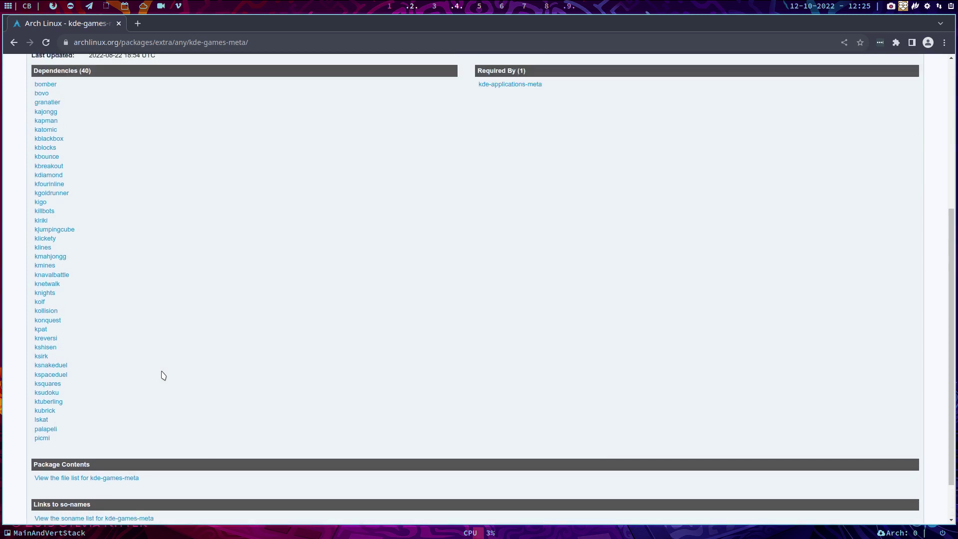
pyautogui.scroll(1, 162, 374)
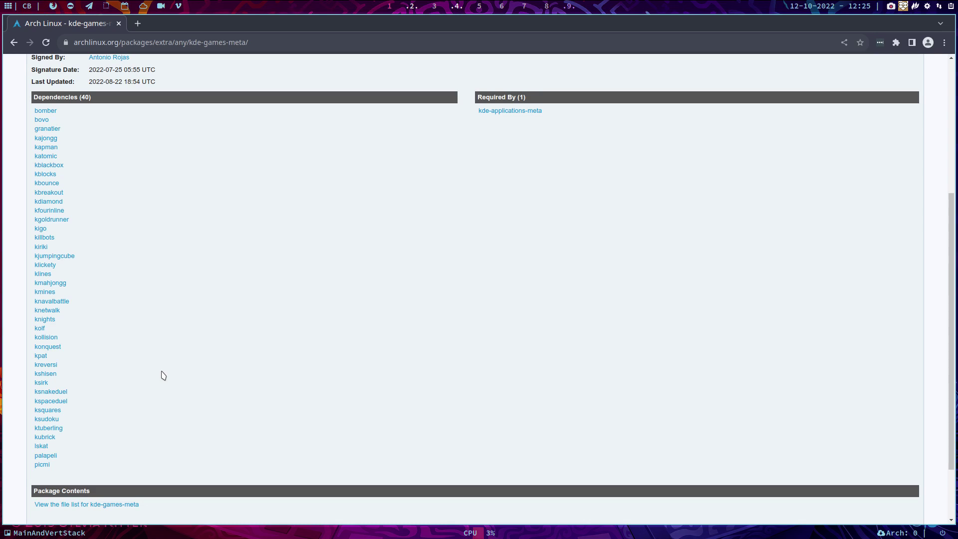
# Step: Return to the virtual machine workspace 4 and show the VM full screen
pyautogui.press('super+shift+c')
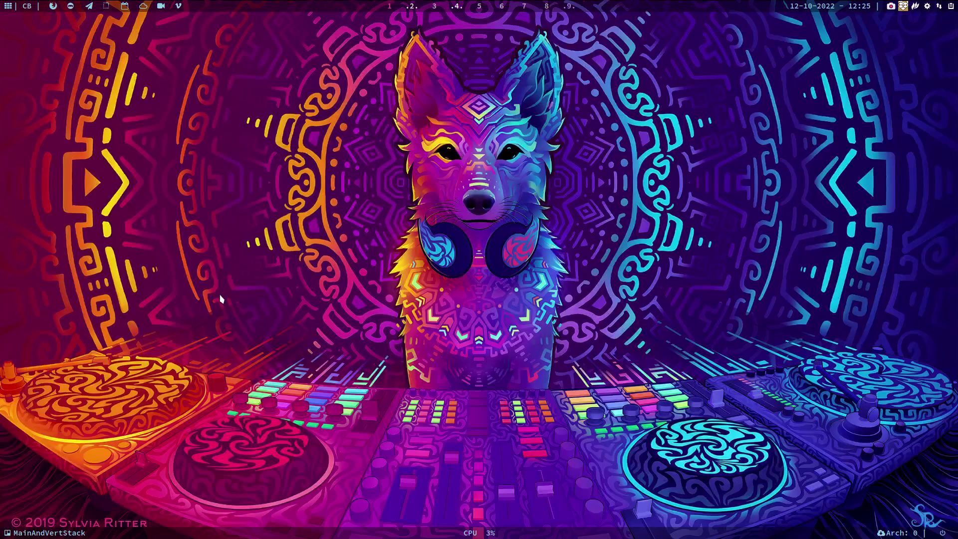
pyautogui.press('super+4')
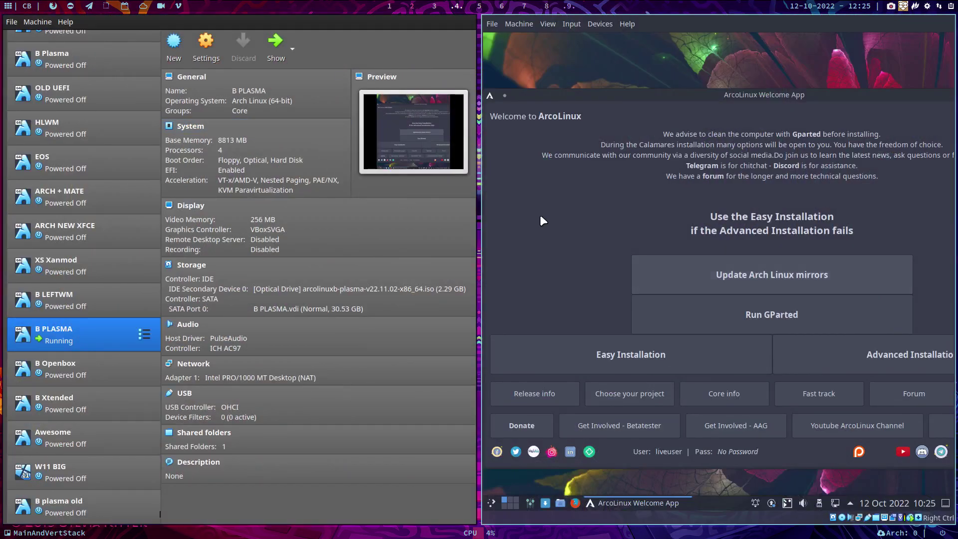
pyautogui.press('super+f')
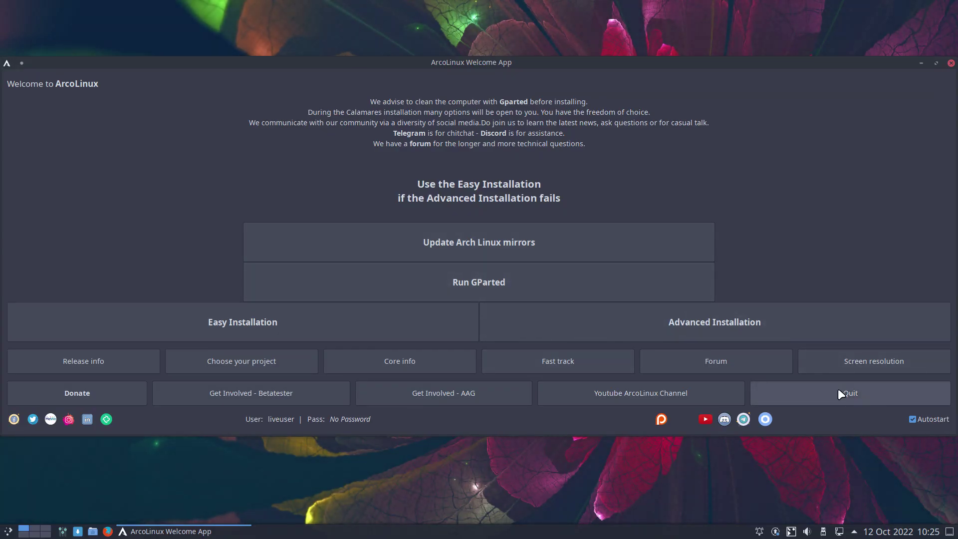
# Step: Quit the Welcome App and advance through Welcome, Kernel, Drivers and Login to Desktop
pyautogui.click(866, 396)
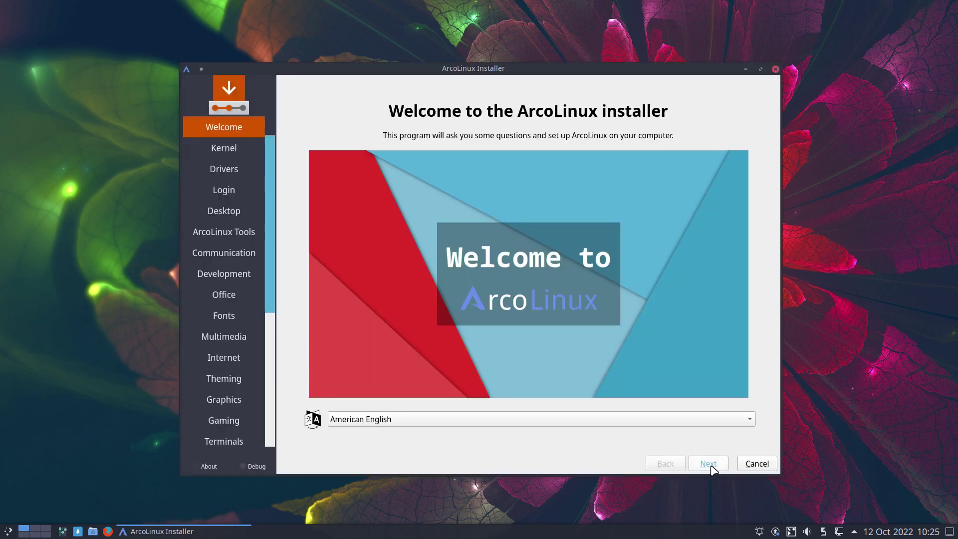
pyautogui.click(709, 464)
pyautogui.click(708, 463)
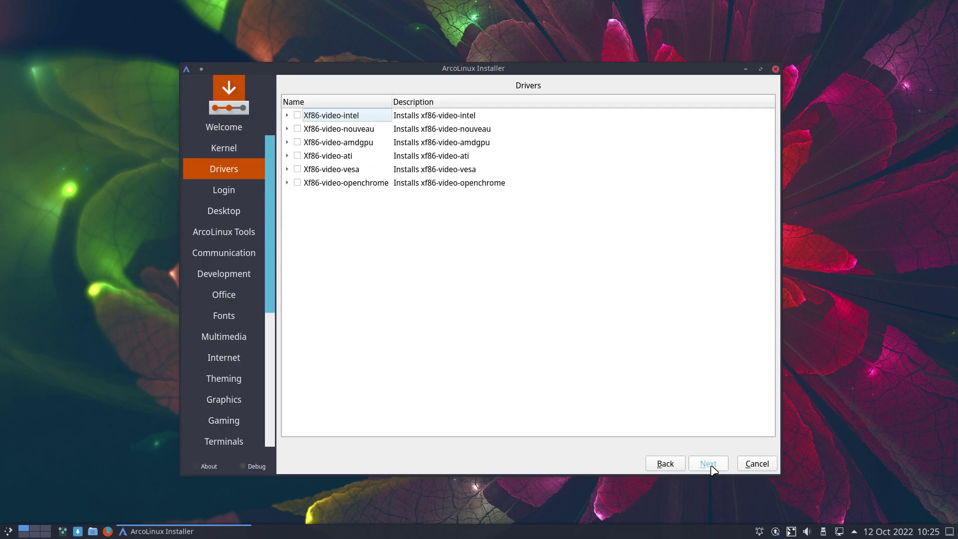
pyautogui.click(708, 464)
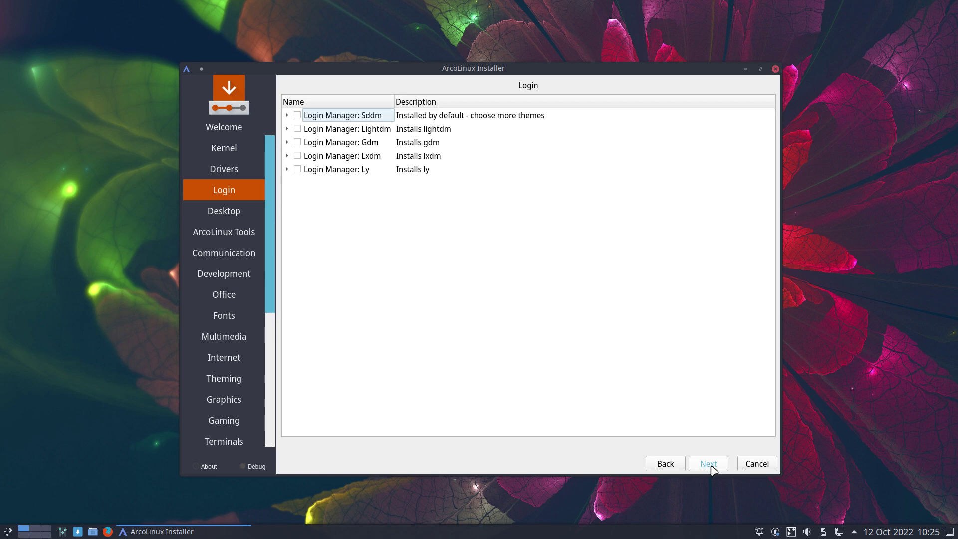
pyautogui.click(709, 463)
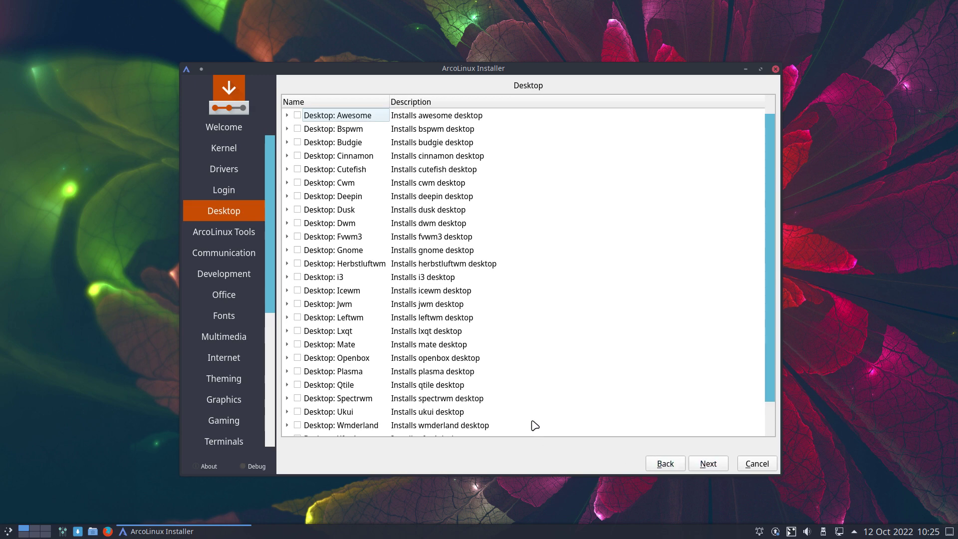
# Step: Expand and tick Plasma with all its packages, then untick only kde-games-meta
pyautogui.click(287, 372)
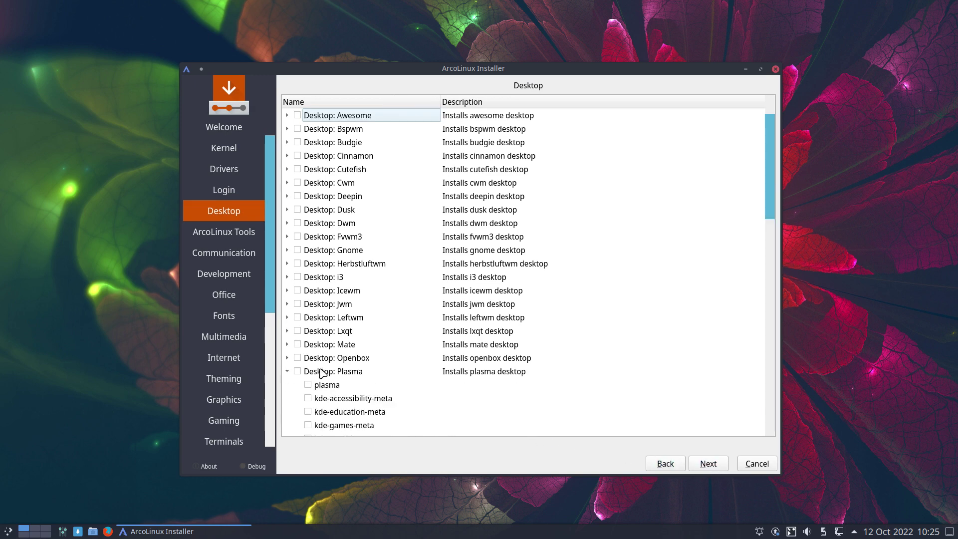
pyautogui.scroll(-3, 351, 352)
pyautogui.scroll(-2, 436, 370)
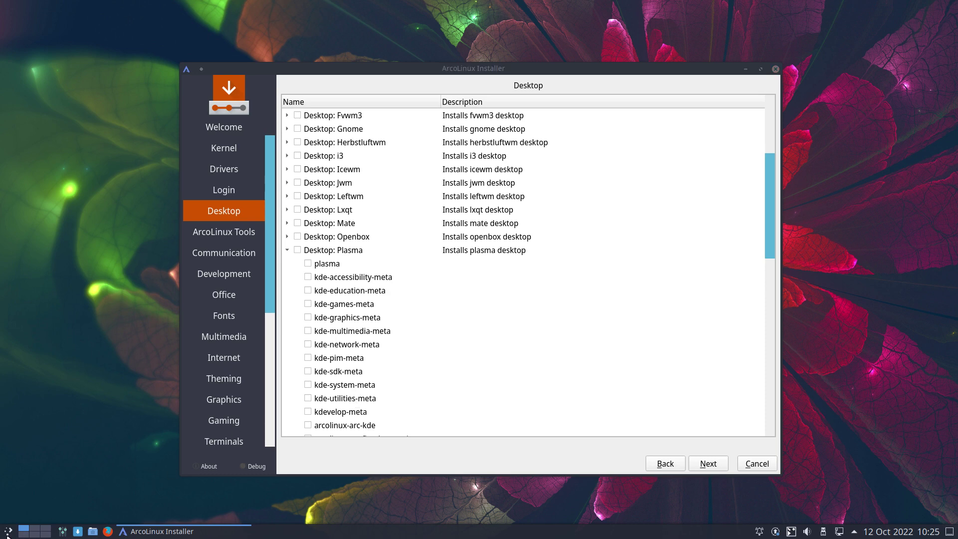
pyautogui.click(9, 531)
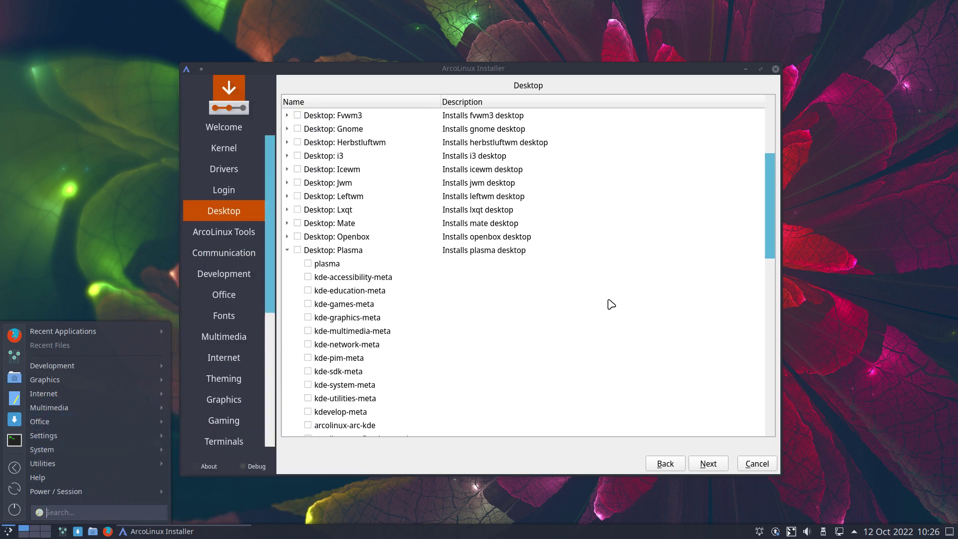
pyautogui.click(443, 448)
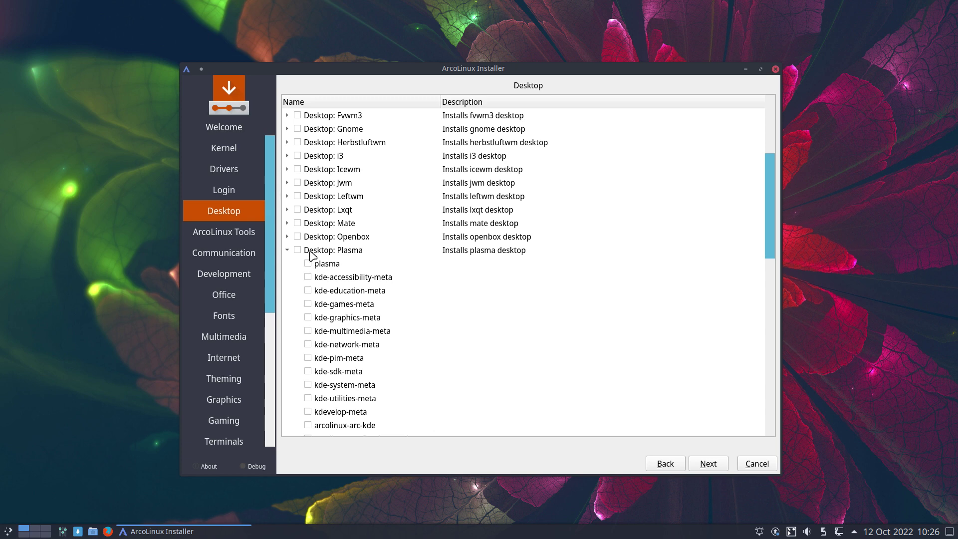
pyautogui.click(297, 250)
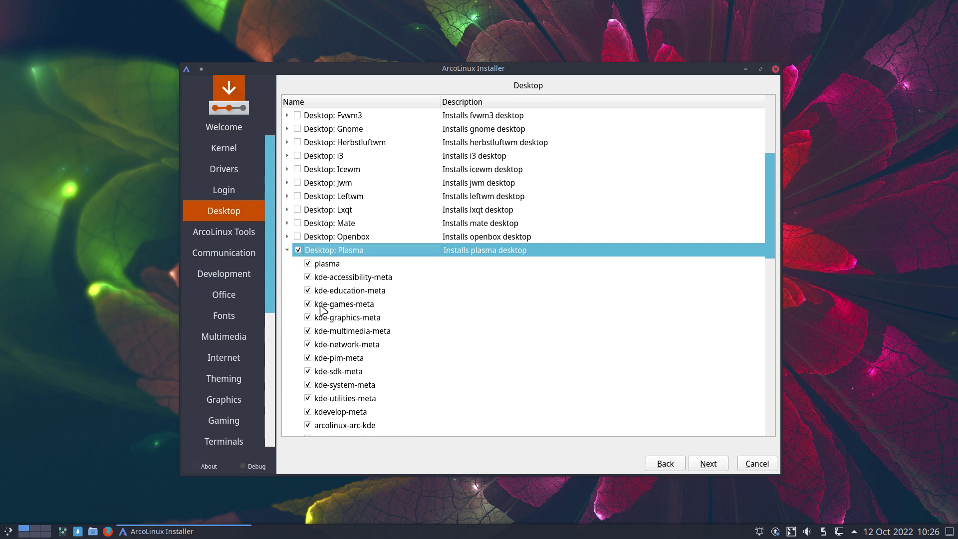
pyautogui.click(318, 307)
# Step: In Thunar on workspace 2, right-click arcob-calamares-config-awesome inside ARCOLINUX-CAL
pyautogui.press('super+f')
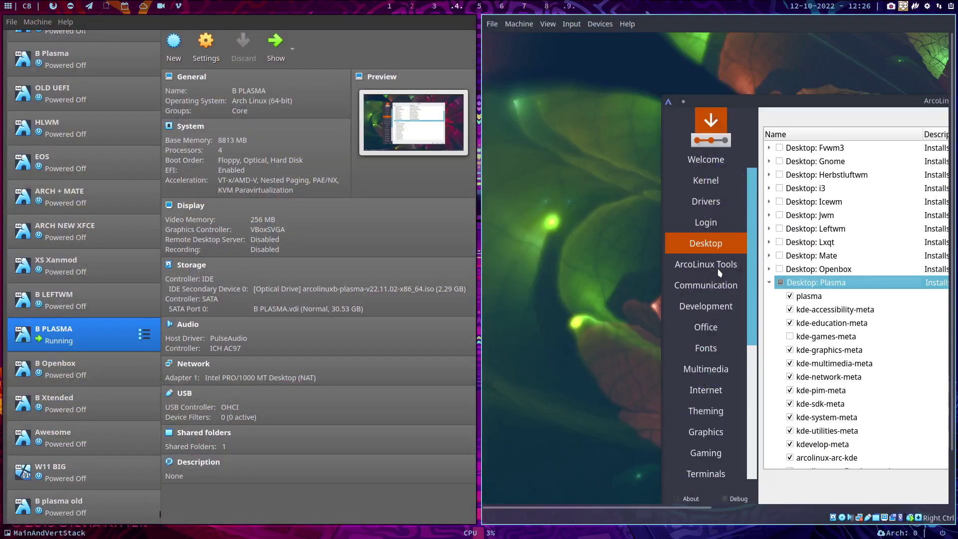
pyautogui.press('super+2')
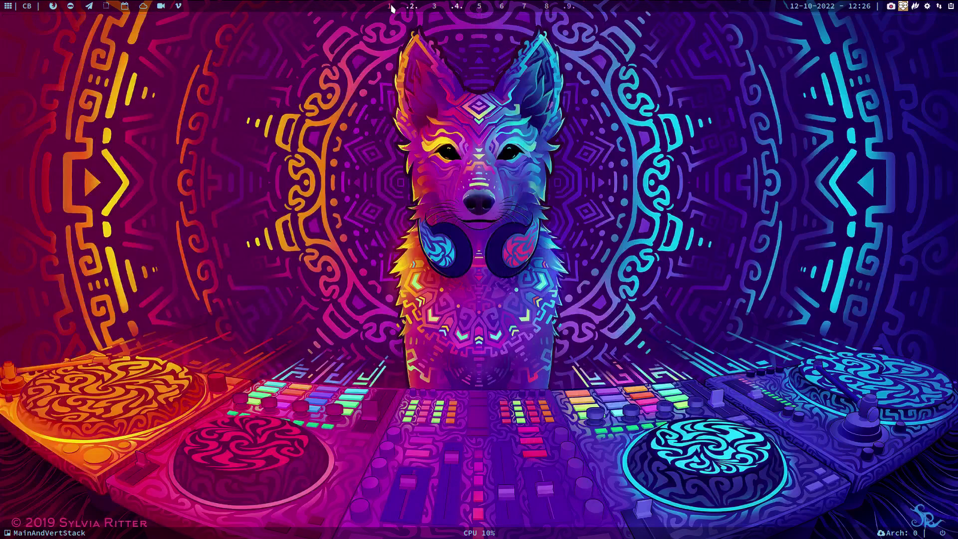
pyautogui.click(124, 6)
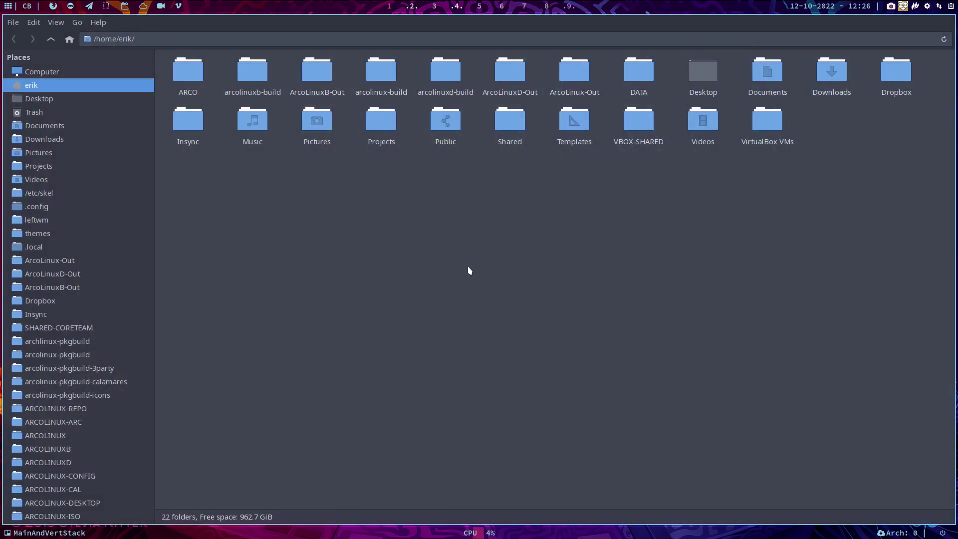
pyautogui.click(96, 488)
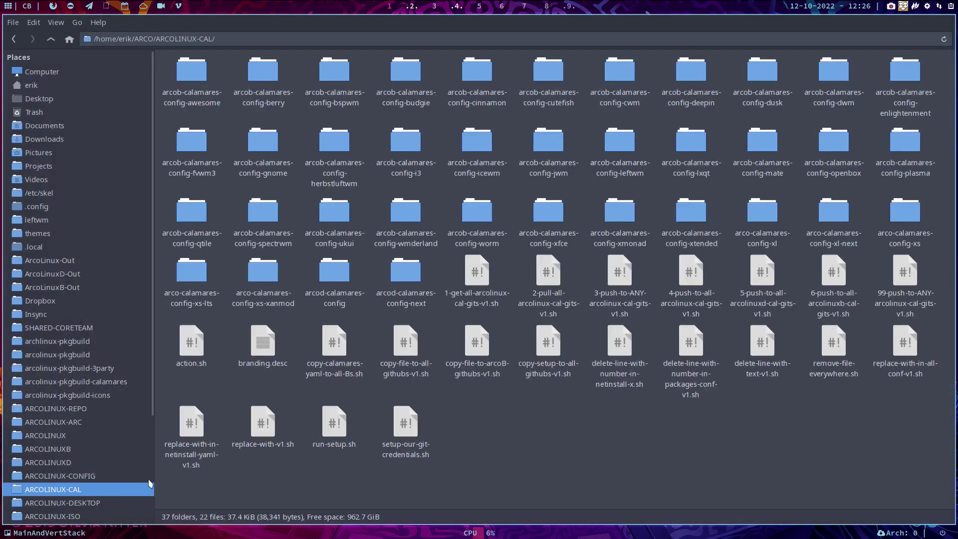
pyautogui.rightClick(187, 74)
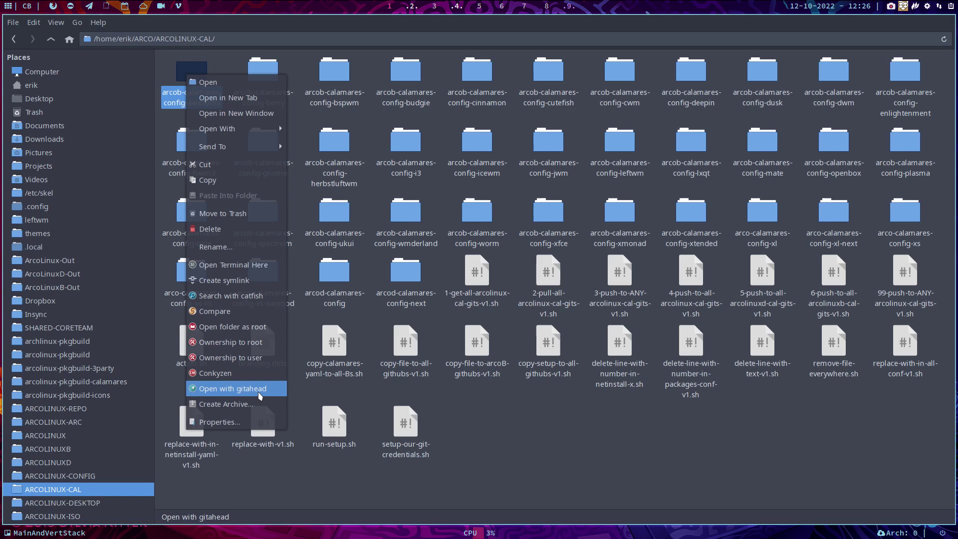
# Step: Open the awesome config repo in GitAhead and inspect the netinstall-desktop.yaml kde-*-meta lines
pyautogui.click(232, 389)
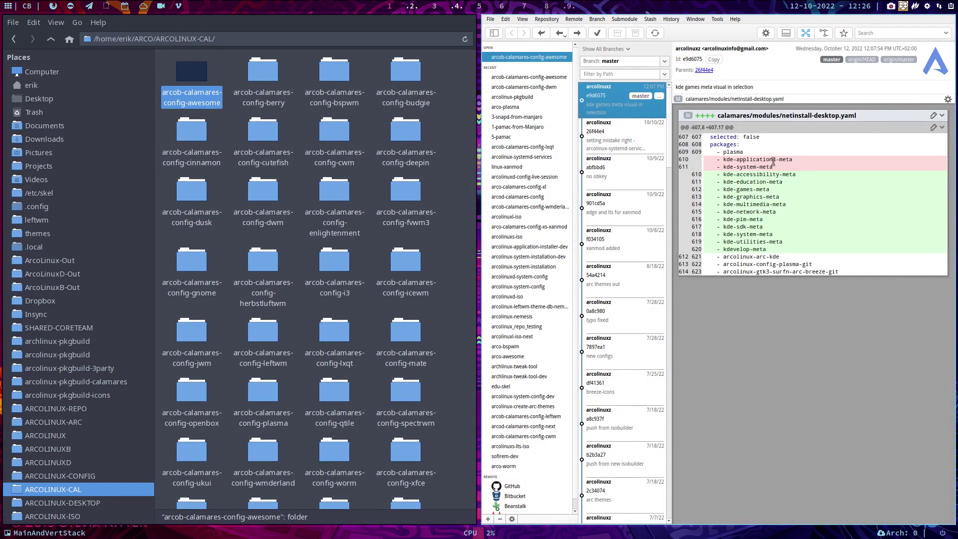
pyautogui.moveTo(779, 166); pyautogui.dragTo(704, 160)
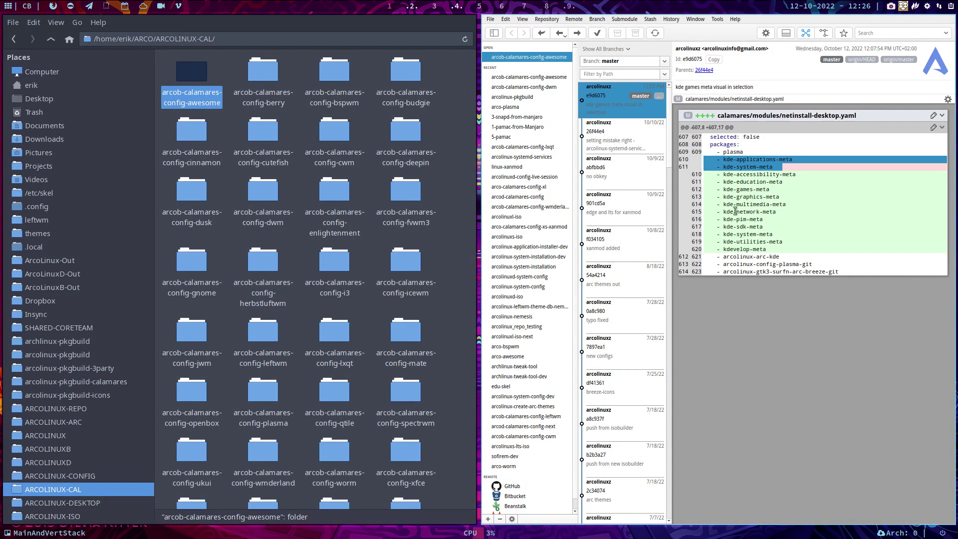
pyautogui.click(741, 235)
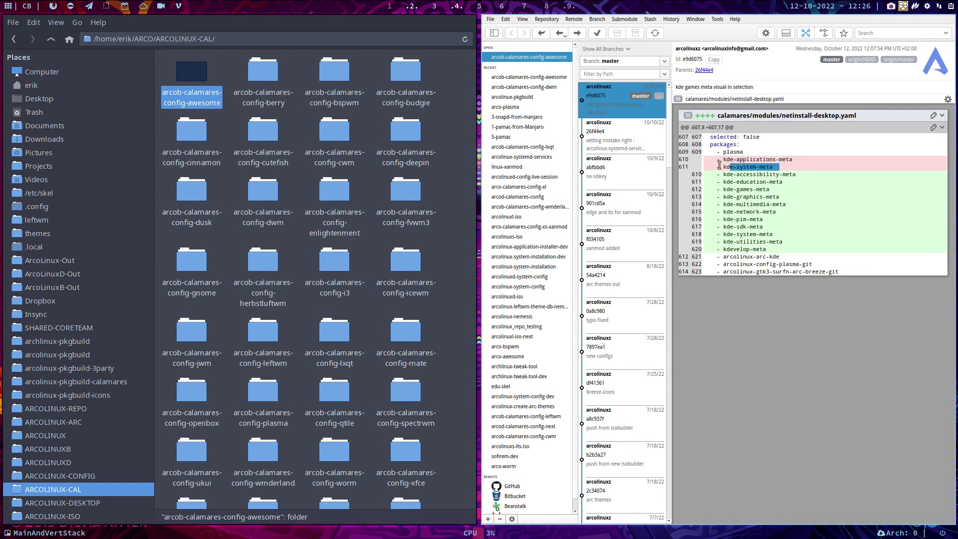
pyautogui.moveTo(772, 235); pyautogui.dragTo(739, 237)
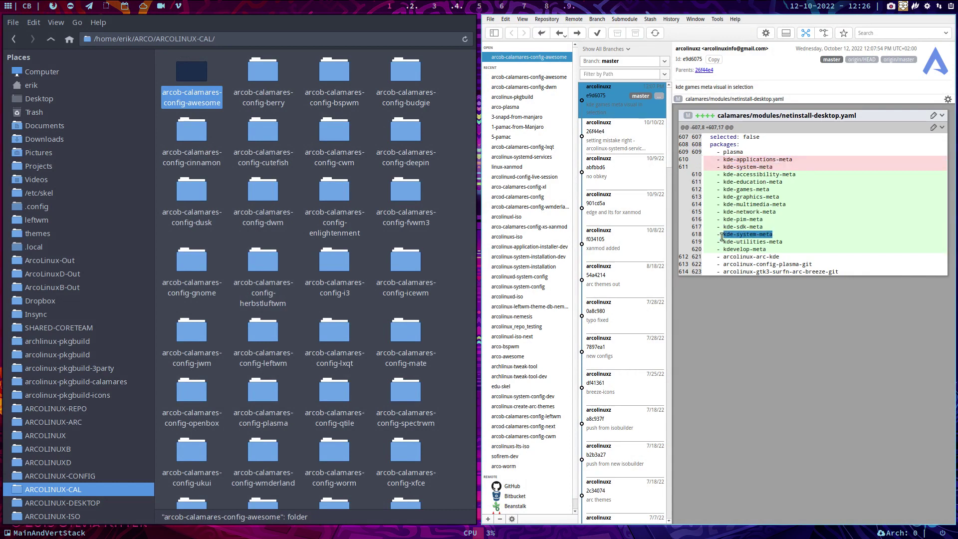
pyautogui.moveTo(793, 159); pyautogui.dragTo(715, 159)
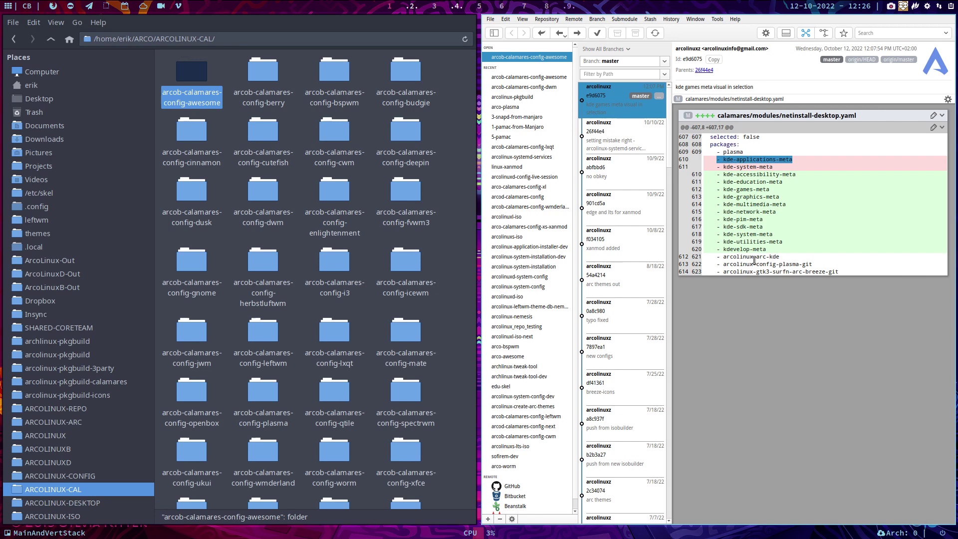
pyautogui.click(752, 163)
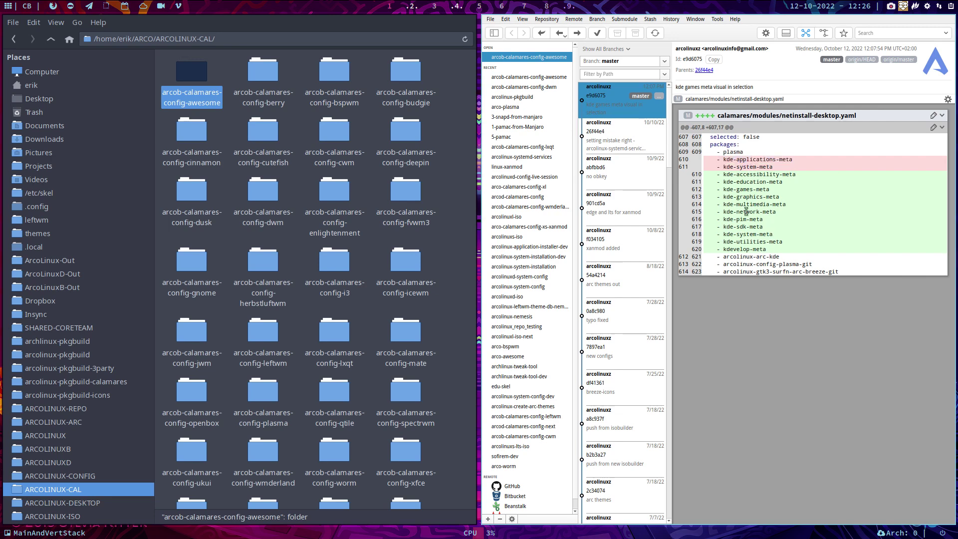
pyautogui.tripleClick(795, 159)
pyautogui.click(754, 159)
pyautogui.press('super+3')
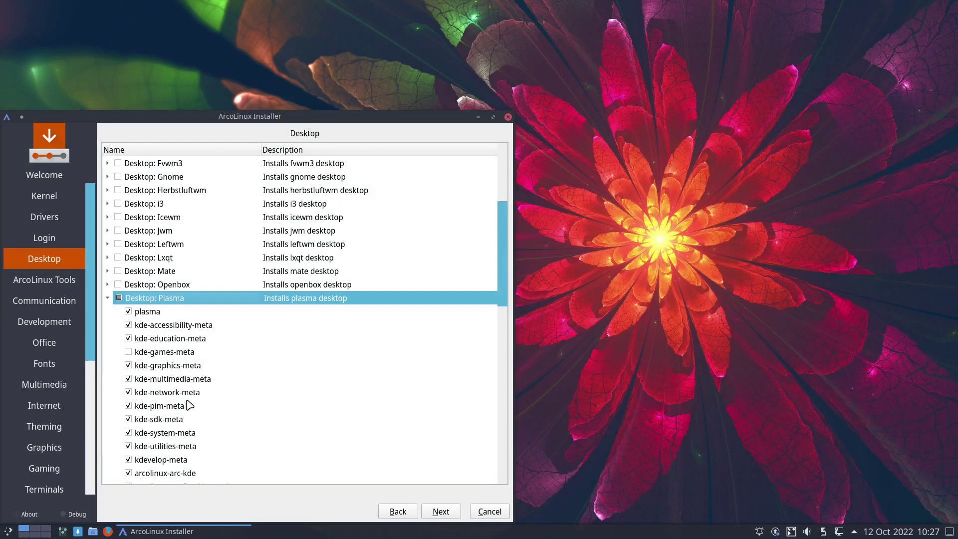
# Step: Re-tick kde-games-meta, untick and collapse Plasma, and centre the installer window
pyautogui.click(128, 352)
pyautogui.click(119, 298)
pyautogui.click(107, 298)
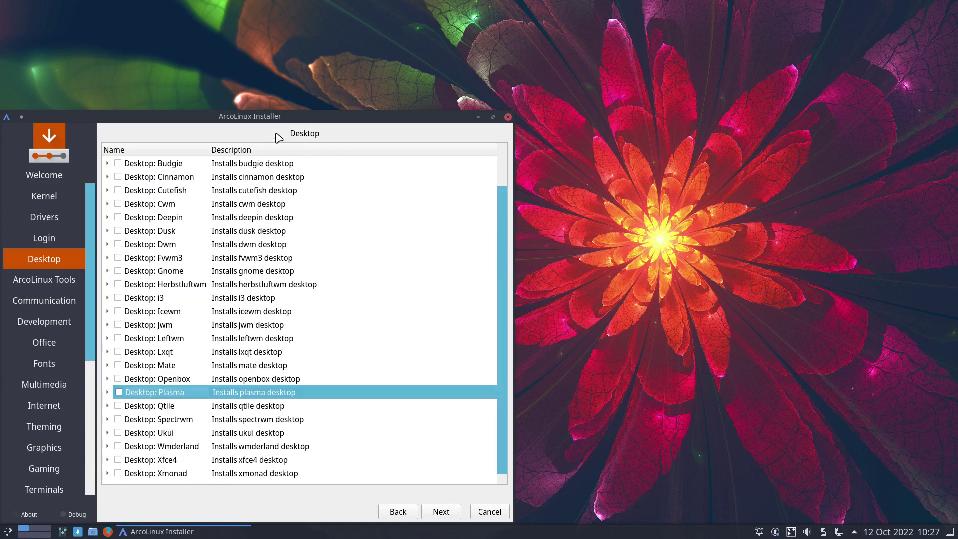
pyautogui.moveTo(287, 118); pyautogui.dragTo(459, 23)
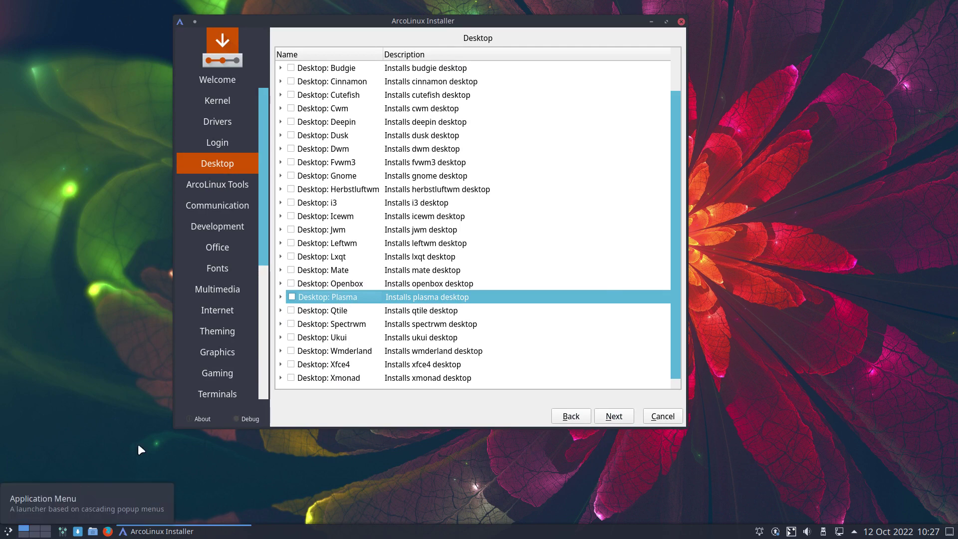
# Step: Tick Desktop: Leftwm, briefly browsing the application list before closing it
pyautogui.click(291, 243)
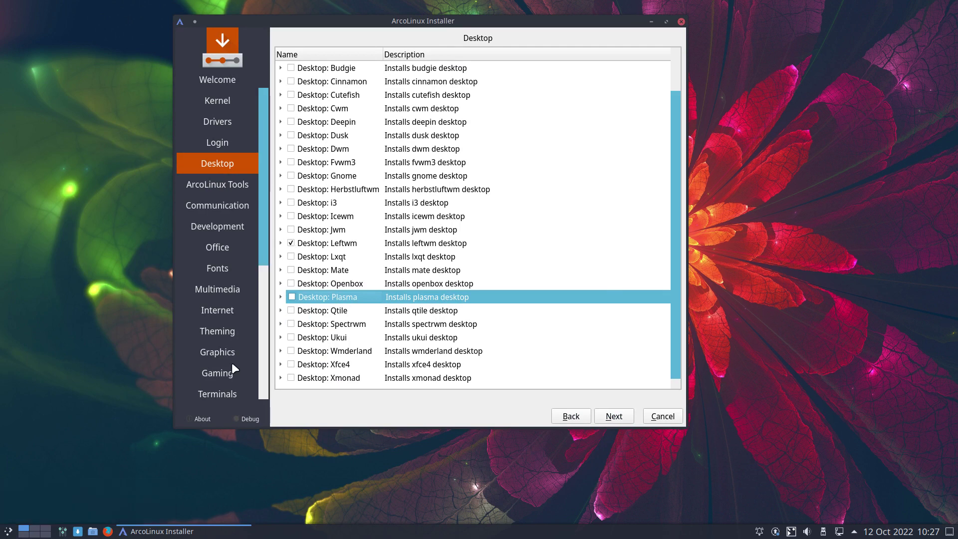
pyautogui.click(7, 531)
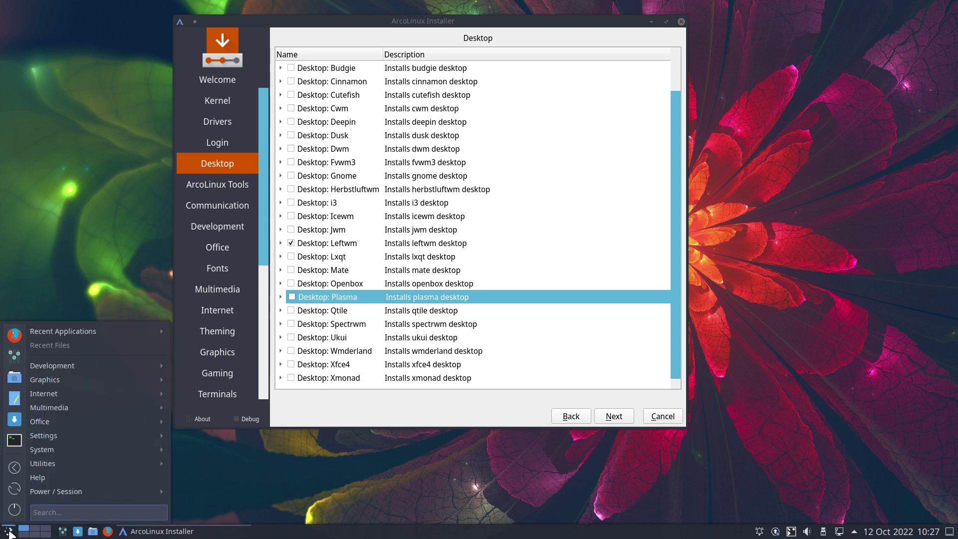
pyautogui.moveTo(90, 434)
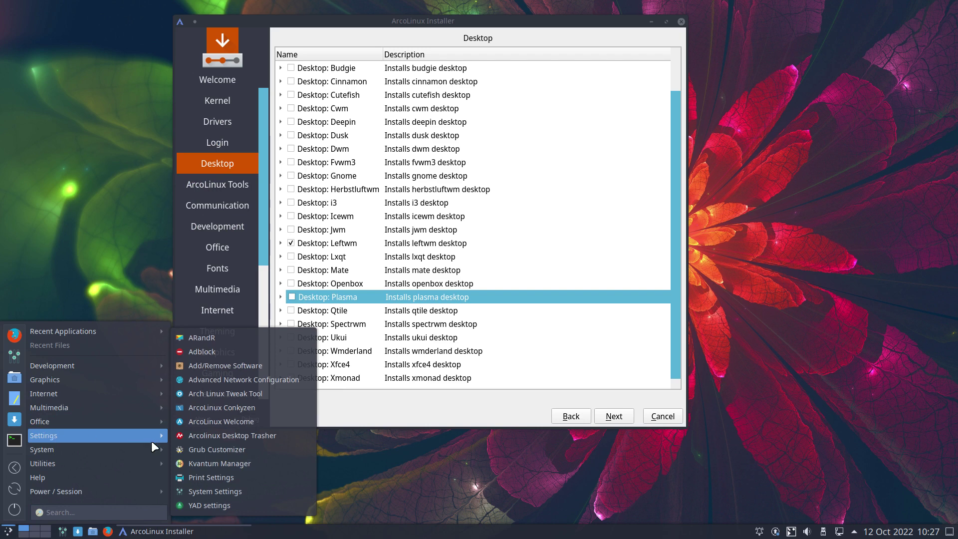
pyautogui.click(528, 417)
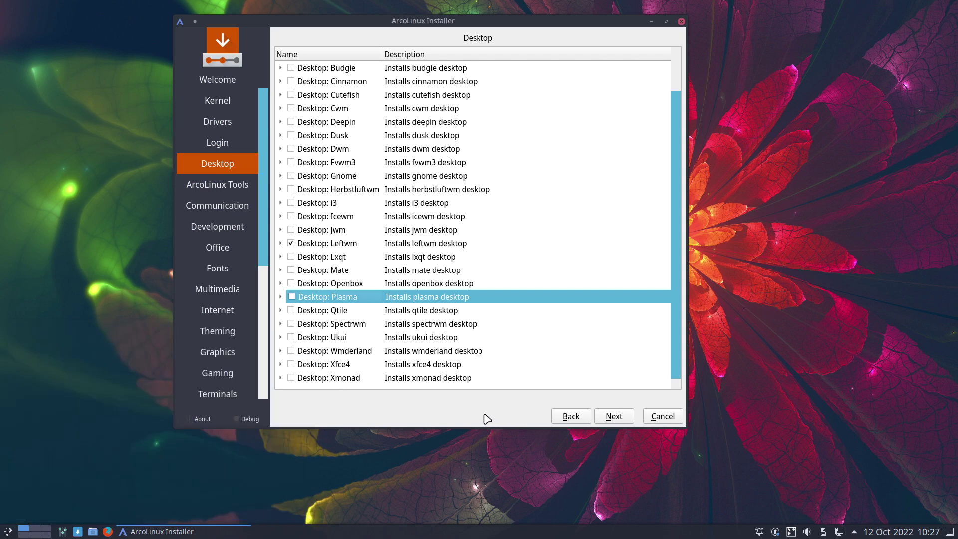
pyautogui.click(281, 297)
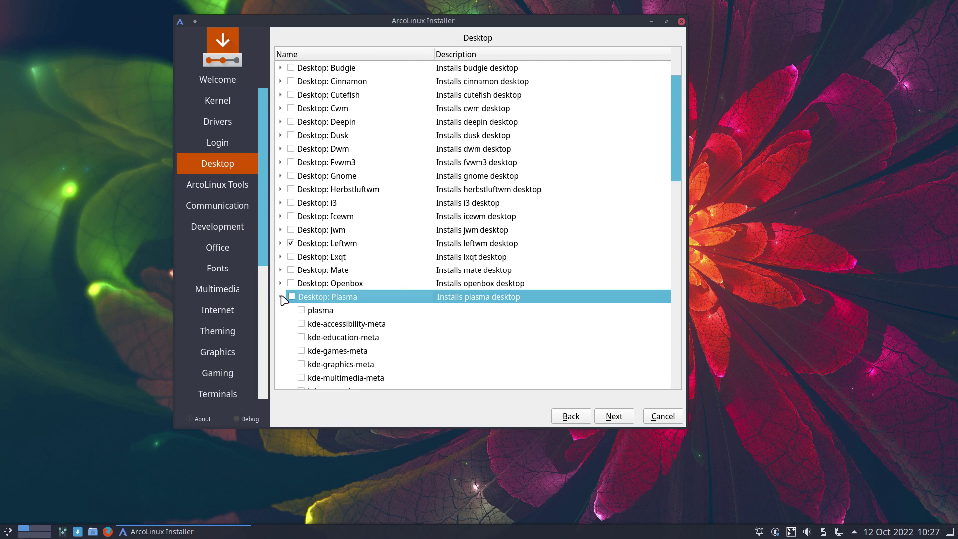
pyautogui.scroll(-1, 329, 314)
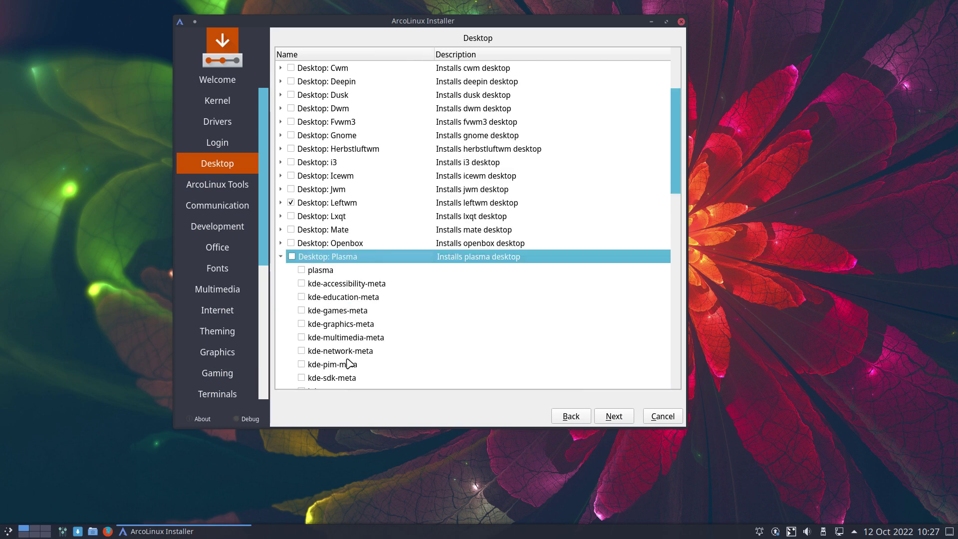
pyautogui.scroll(-1, 350, 385)
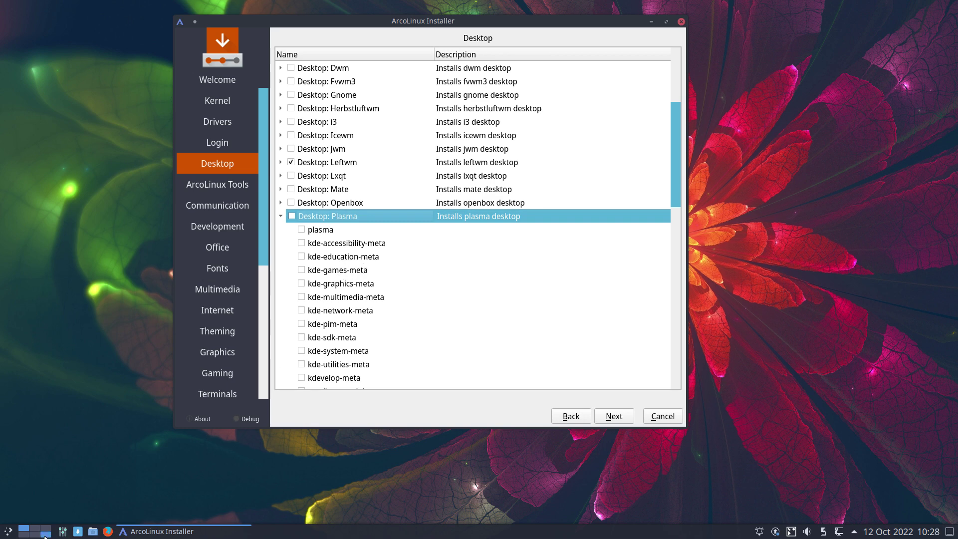
pyautogui.click(9, 531)
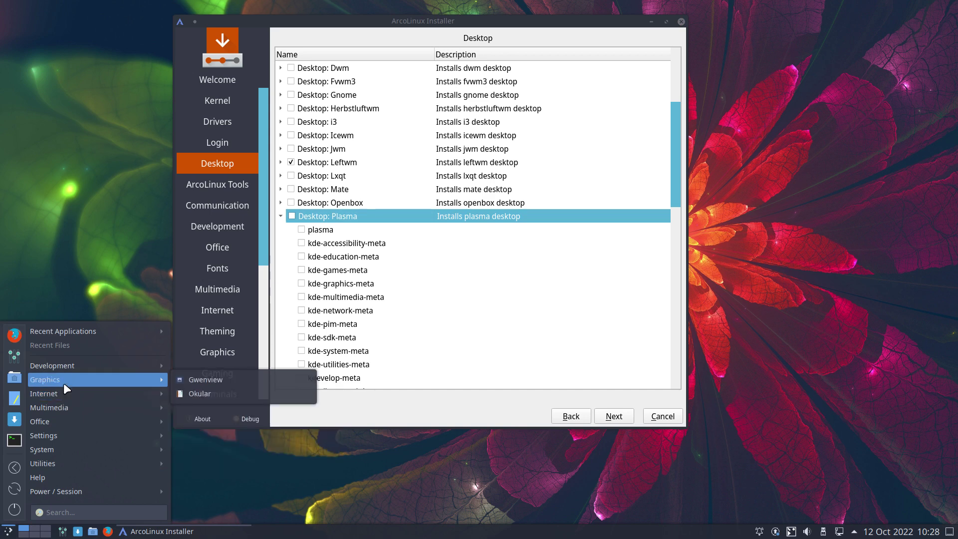
pyautogui.moveTo(90, 392)
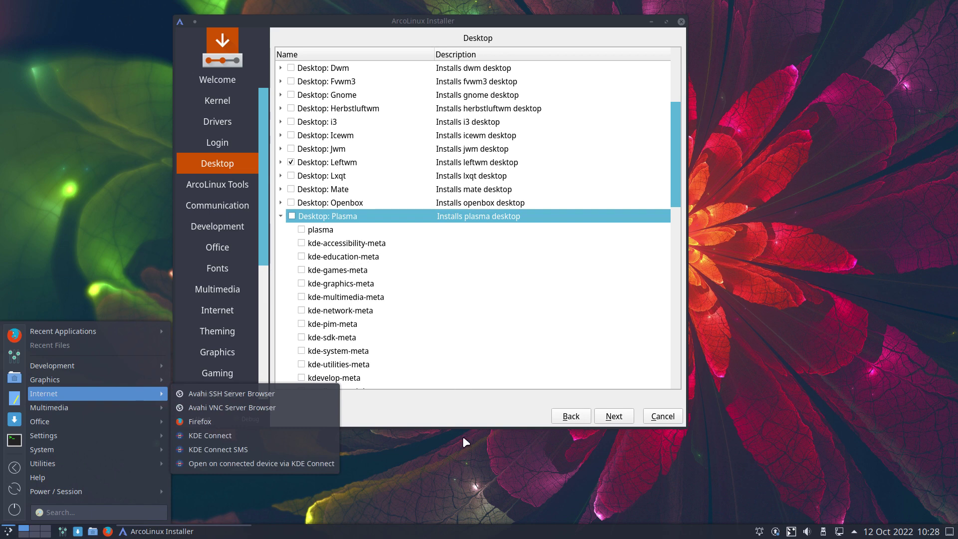
pyautogui.click(461, 410)
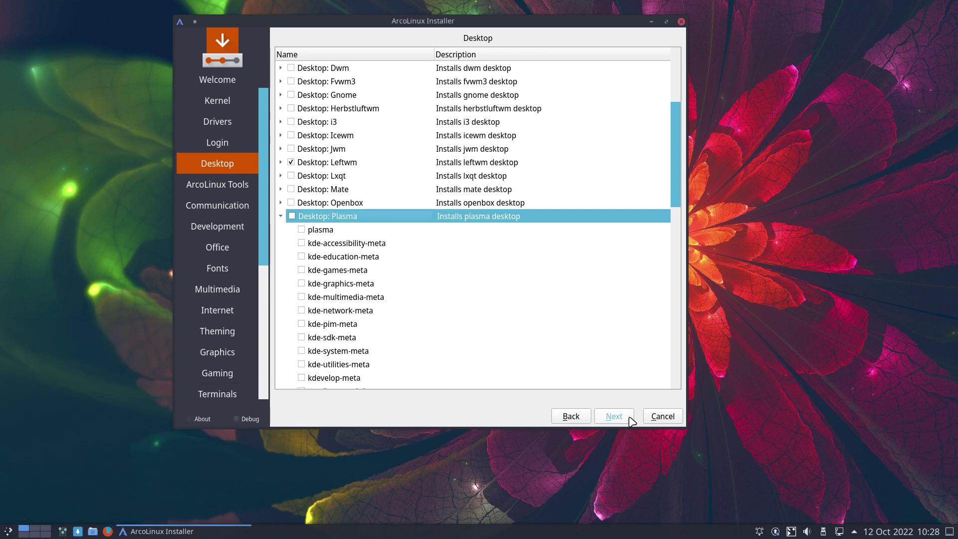